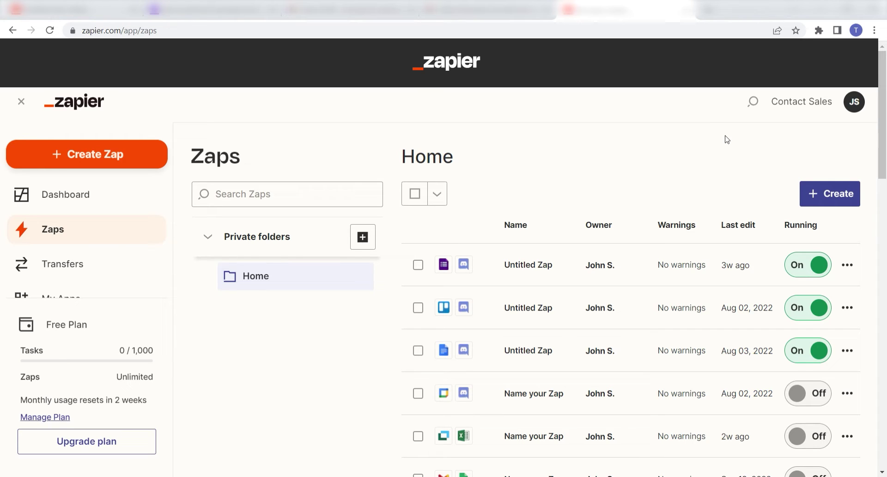
Create a Zap triggered by Facebook Messenger's New Message sent to Page event
left_click(145, 170)
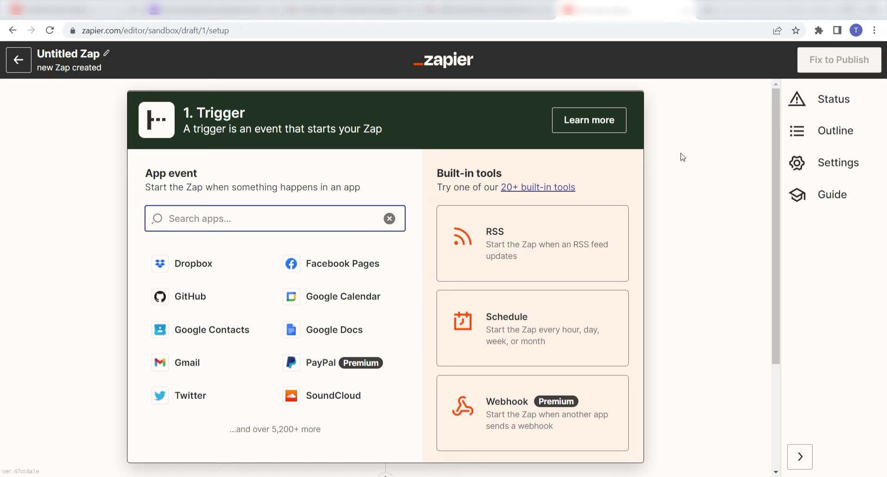
type("facebook messenger")
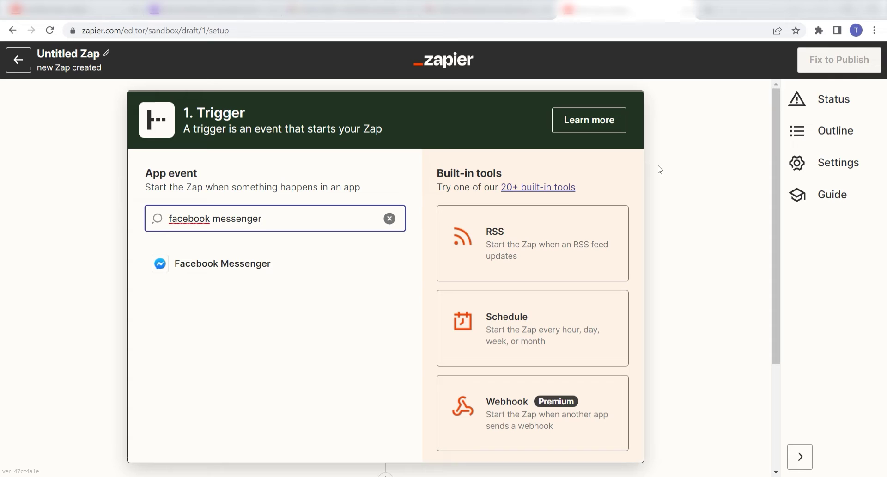
left_click(299, 268)
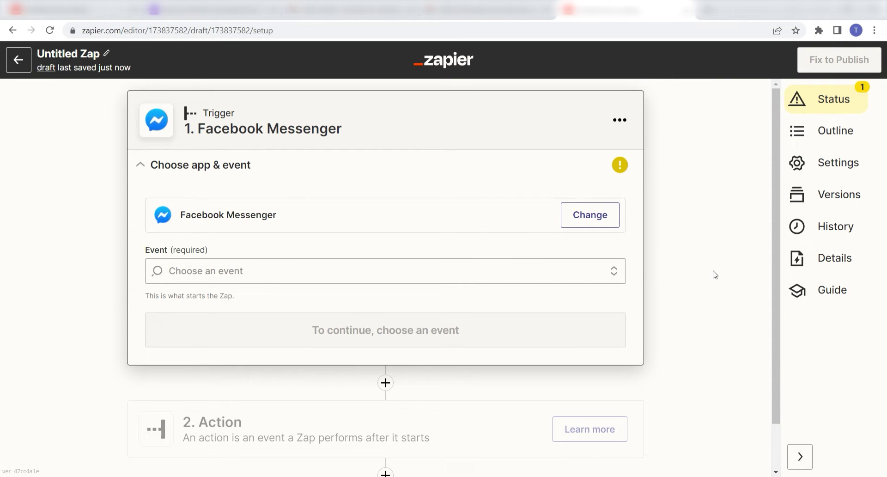
left_click(617, 273)
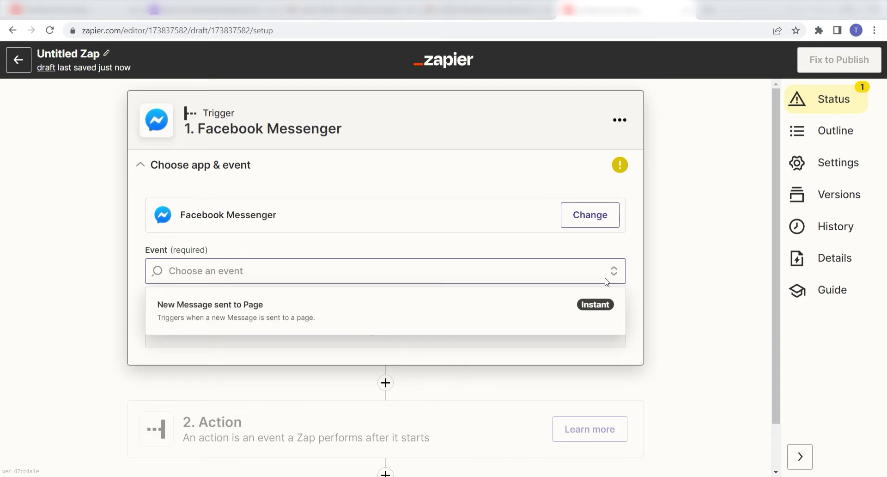
left_click(517, 305)
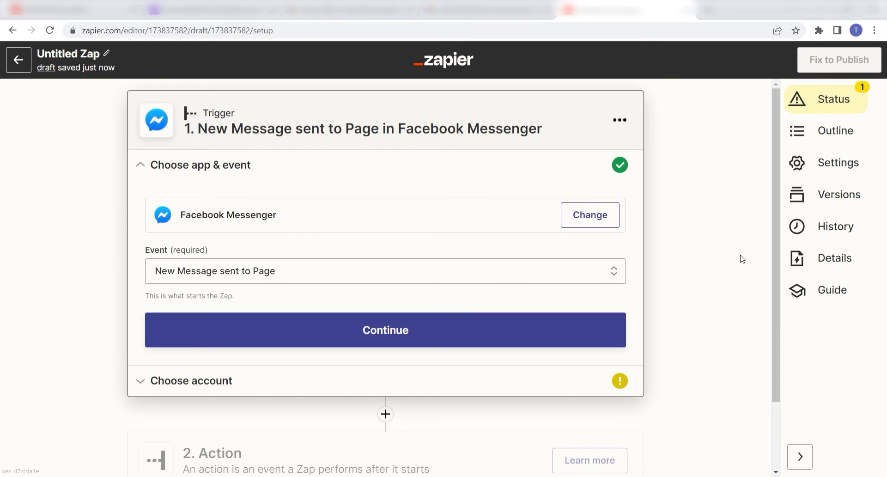
Authorize Zapier - Messenger for the Facebook account and The Zoppy Zaps Meetup Group page
left_click(532, 326)
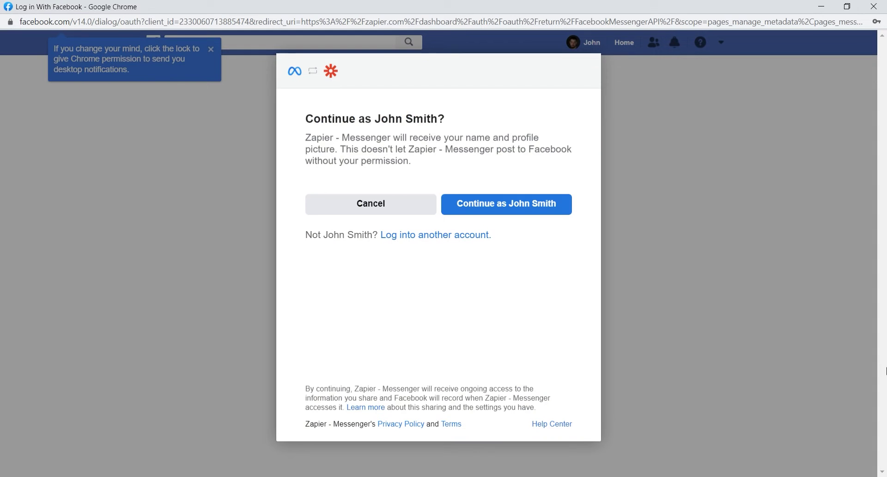
left_click(545, 207)
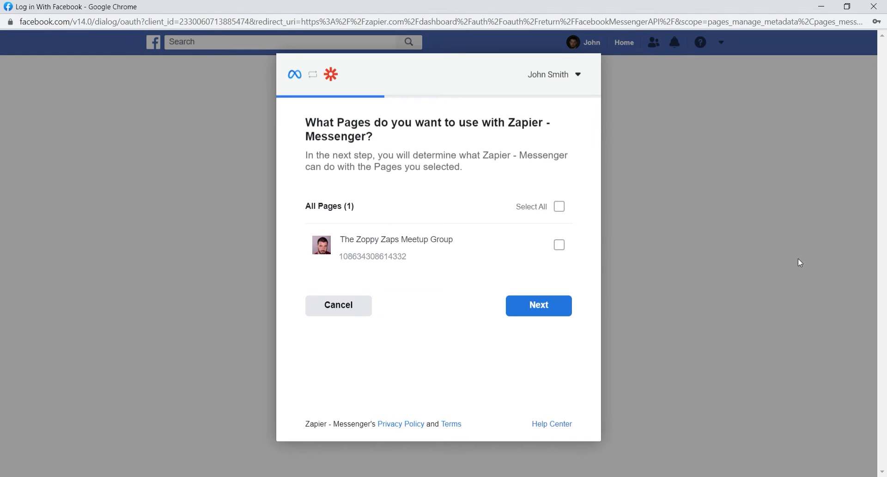
left_click(561, 246)
left_click(560, 311)
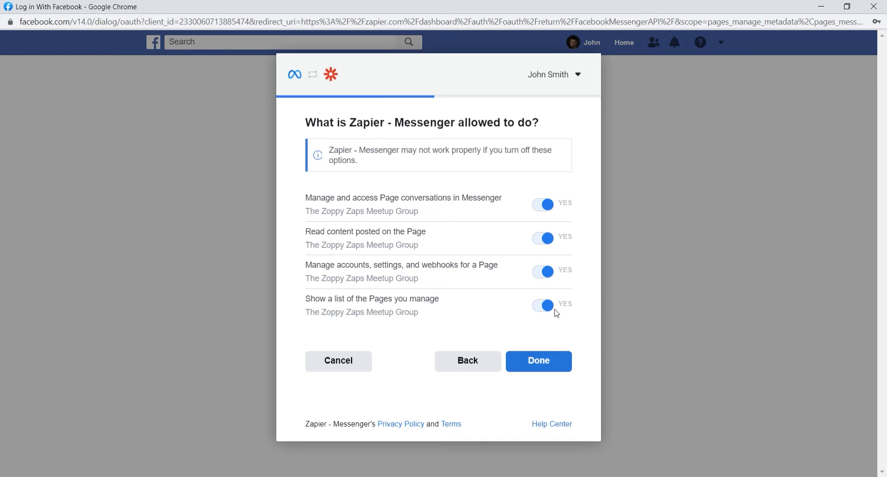
left_click(545, 363)
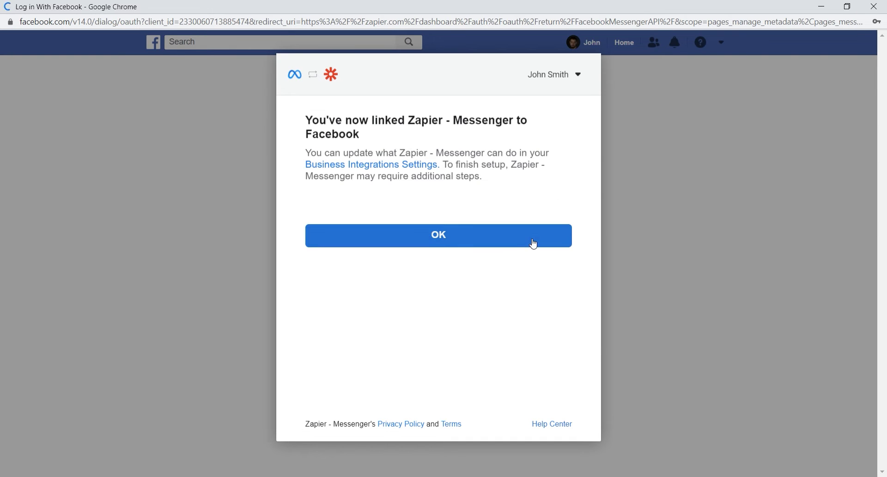
left_click(531, 244)
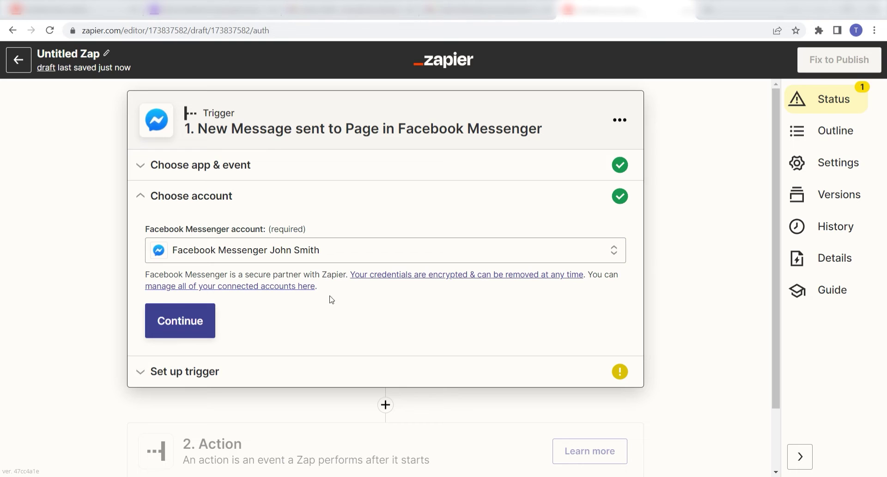
Set the trigger's Page to The Zoppy Zaps Meetup Group
left_click(208, 326)
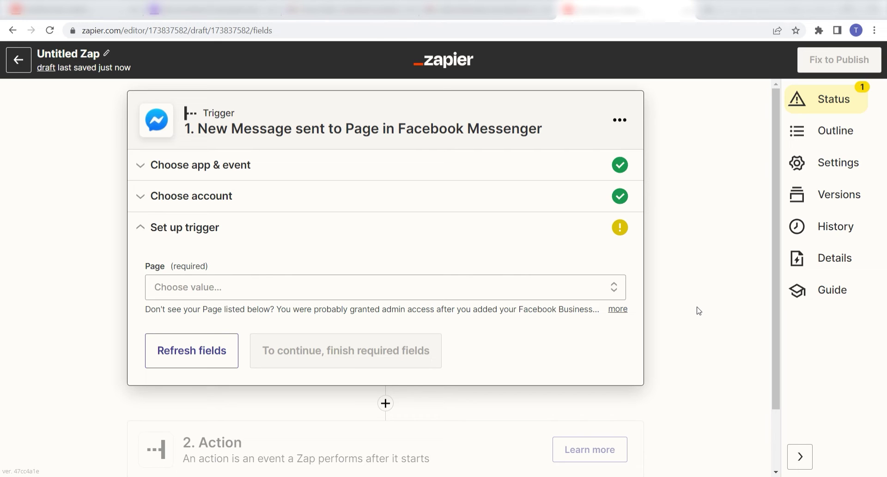
left_click(618, 289)
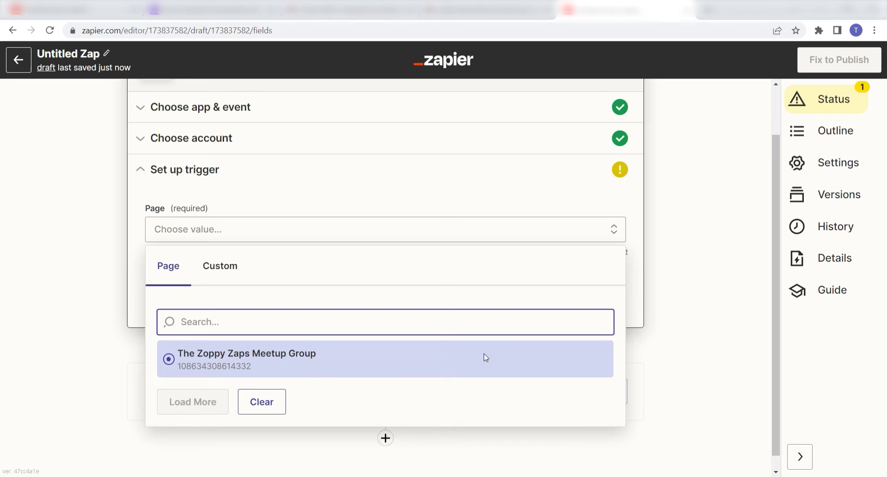
left_click(485, 357)
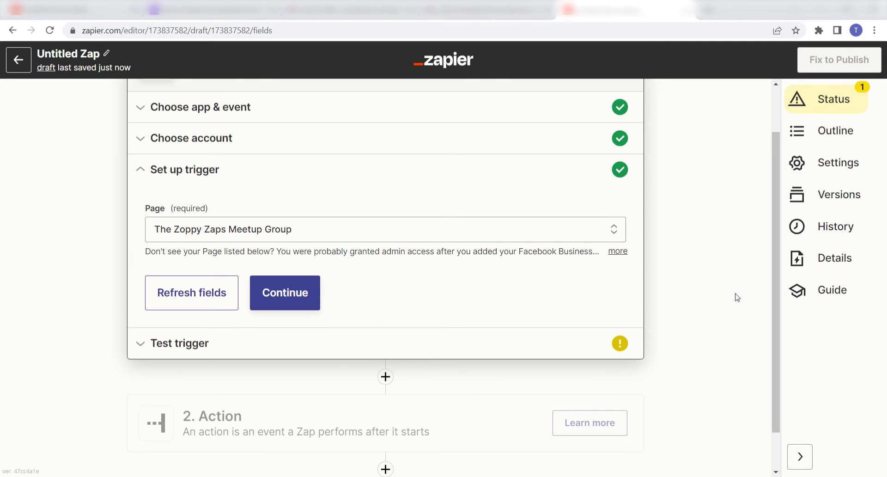
Test the trigger to fetch a sample page message and proceed to the action
left_click(300, 294)
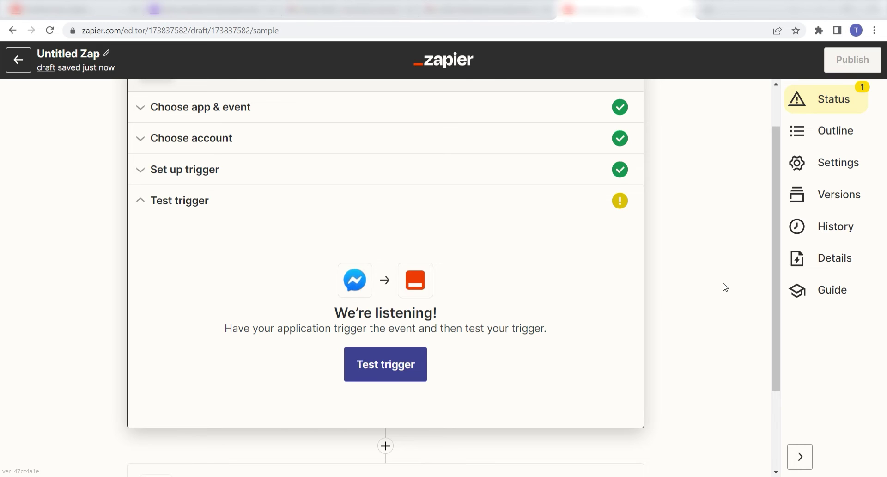
left_click(402, 364)
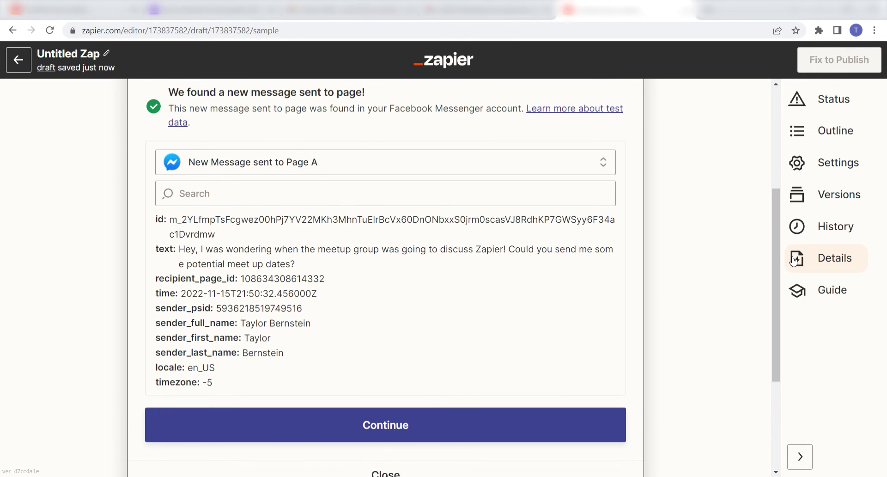
left_click(504, 416)
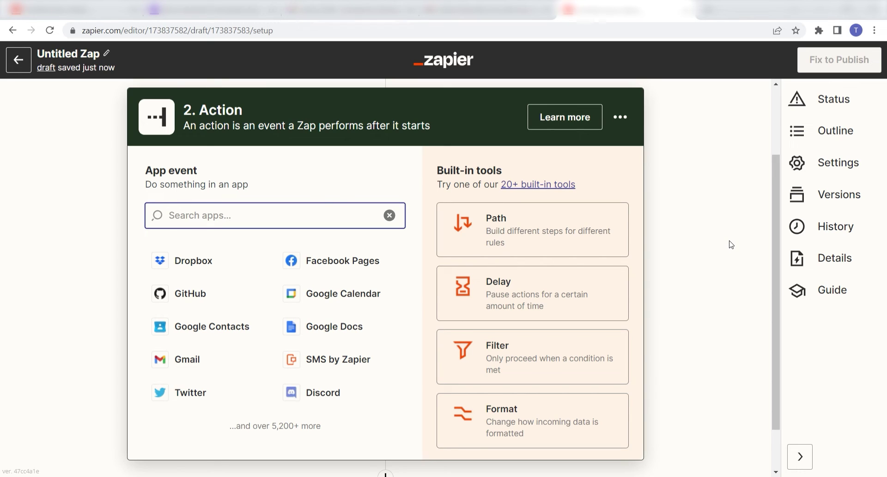
Set the action app to Gmail with the Send Email event and continue
type("gmail")
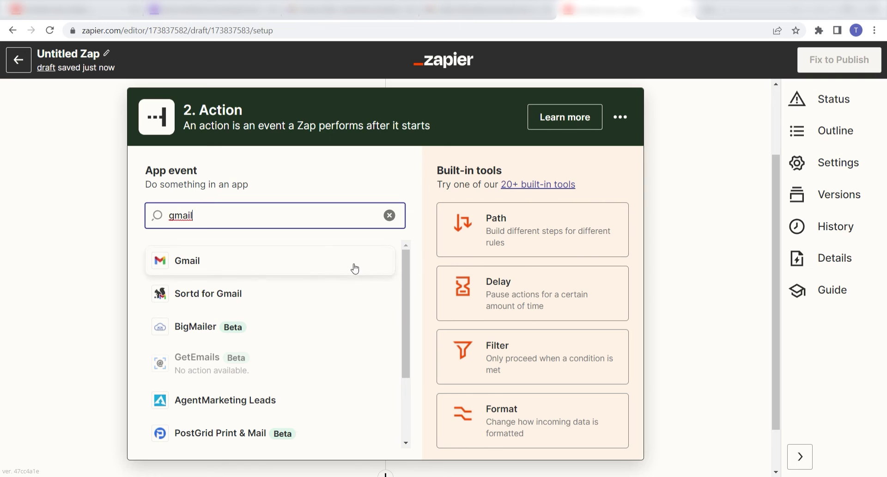
left_click(354, 270)
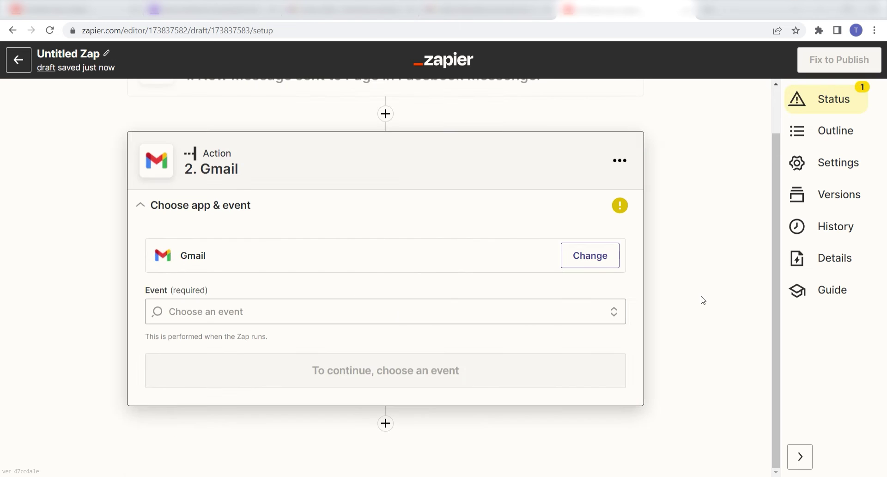
left_click(617, 311)
scroll(497, 339, "down", 2)
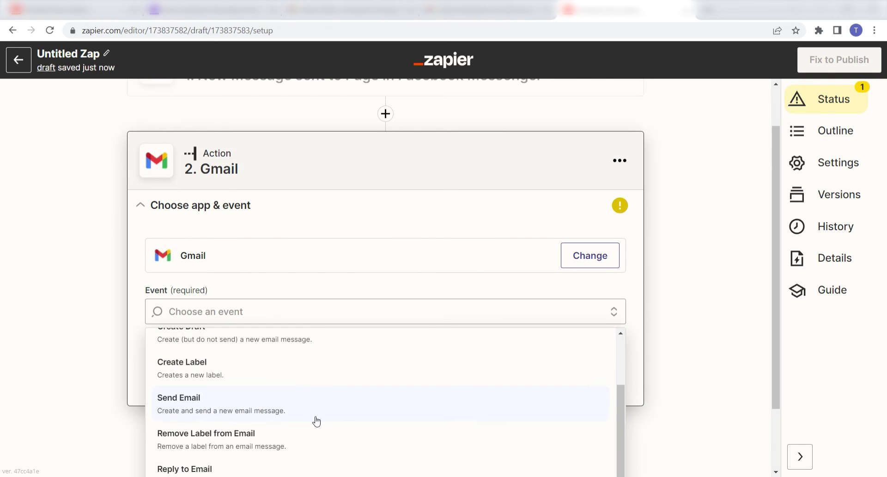
left_click(317, 420)
left_click(614, 372)
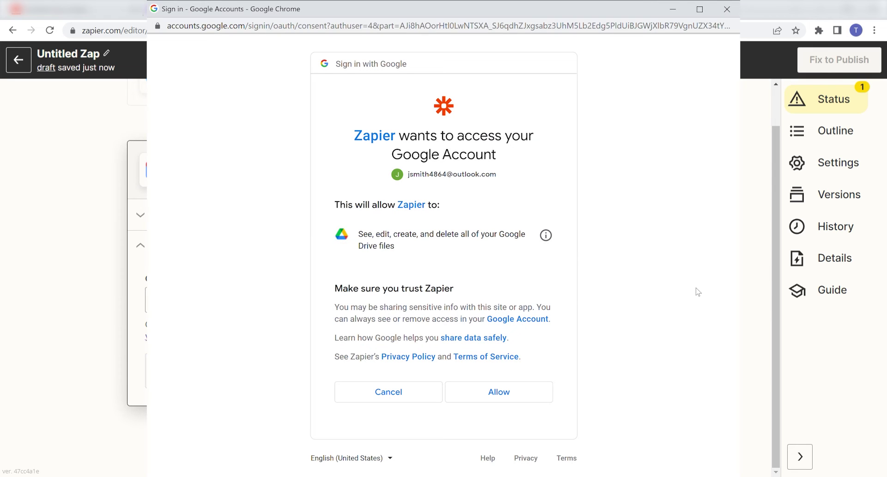
Allow Zapier access to the Google account
left_click(507, 394)
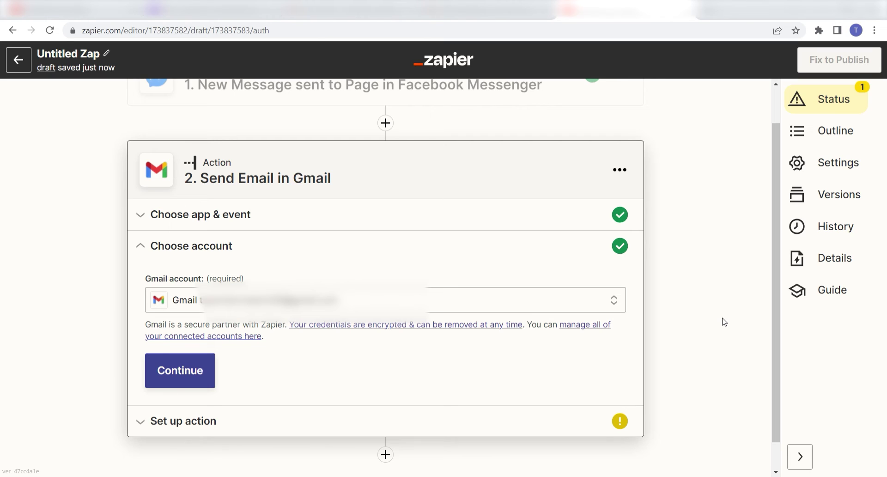
Address the email to the recipient's Outlook address, sent from the connected Gmail address
left_click(203, 372)
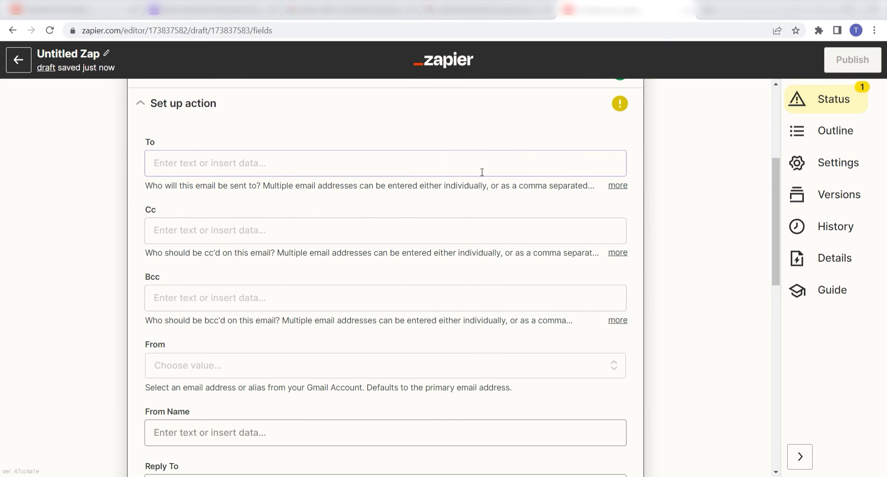
left_click(482, 172)
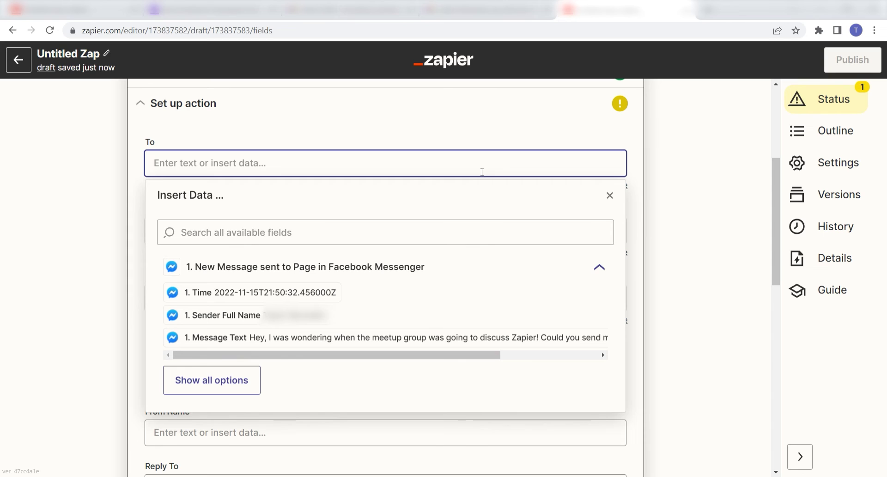
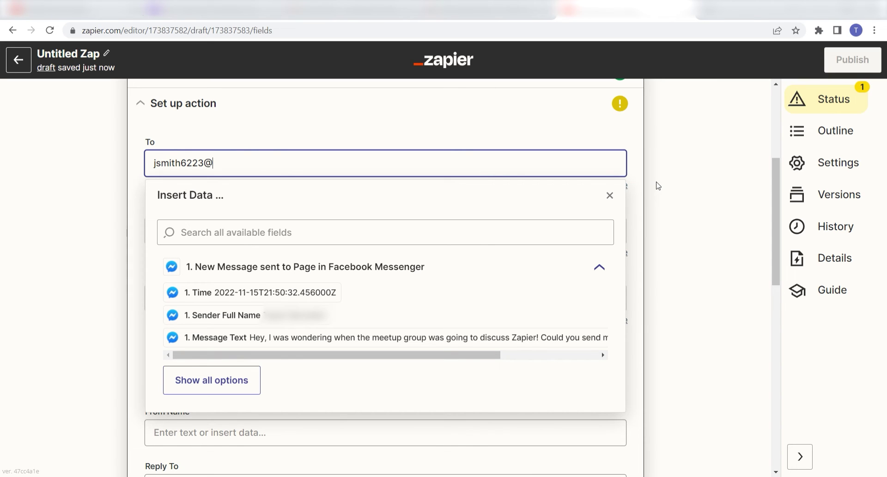
left_click(685, 191)
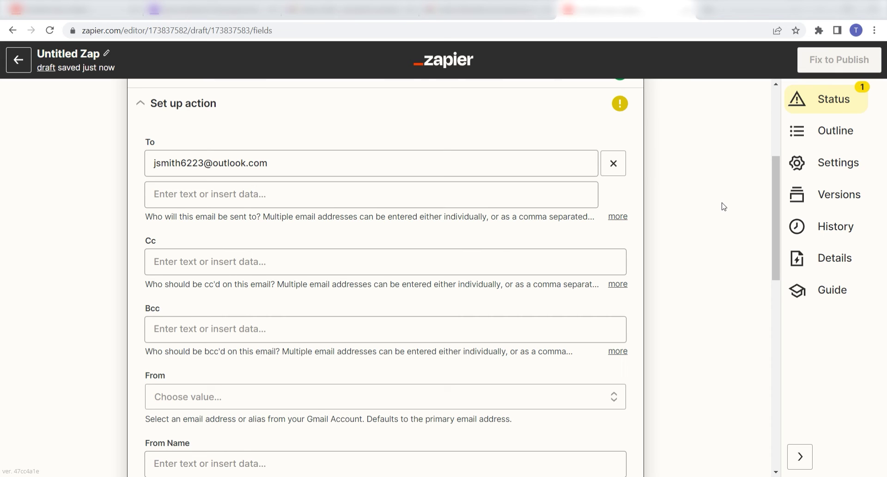
scroll(722, 204, "down", 1)
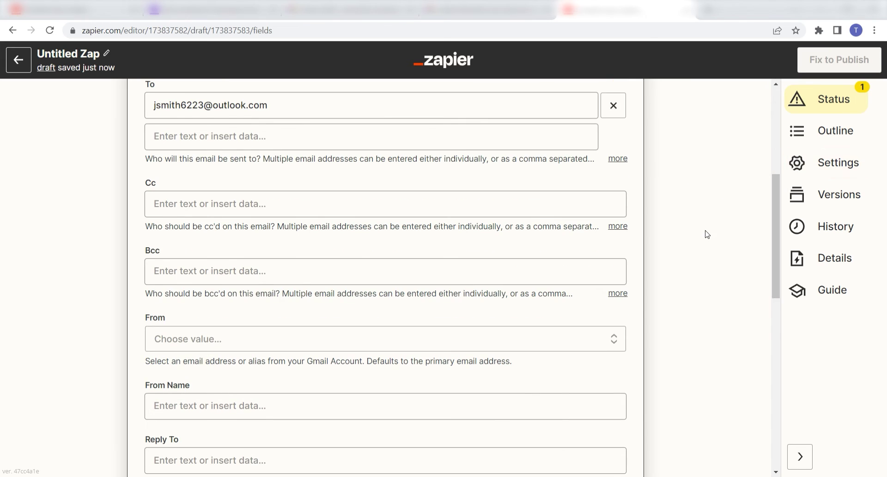
scroll(705, 234, "down", 2)
left_click(600, 226)
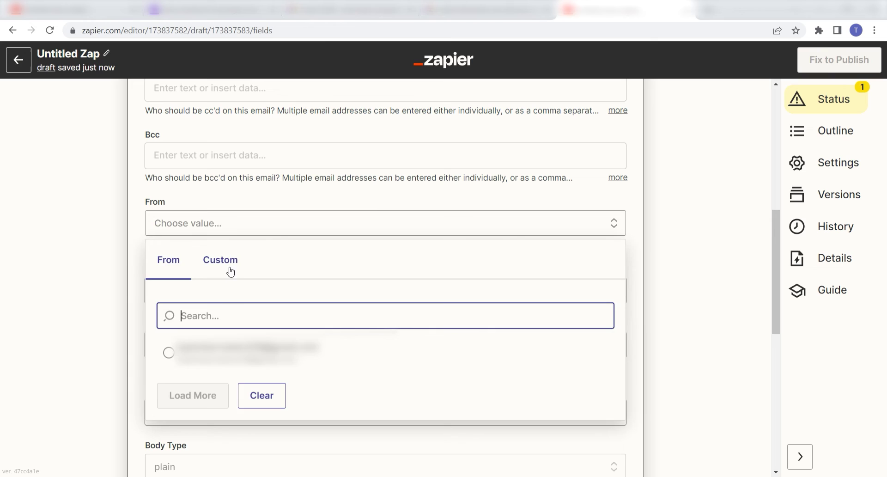
left_click(398, 359)
Use Sender Full Name as From Name and subject '[Sender Full Name] just sent you a message on facebook!'
scroll(714, 254, "down", 1)
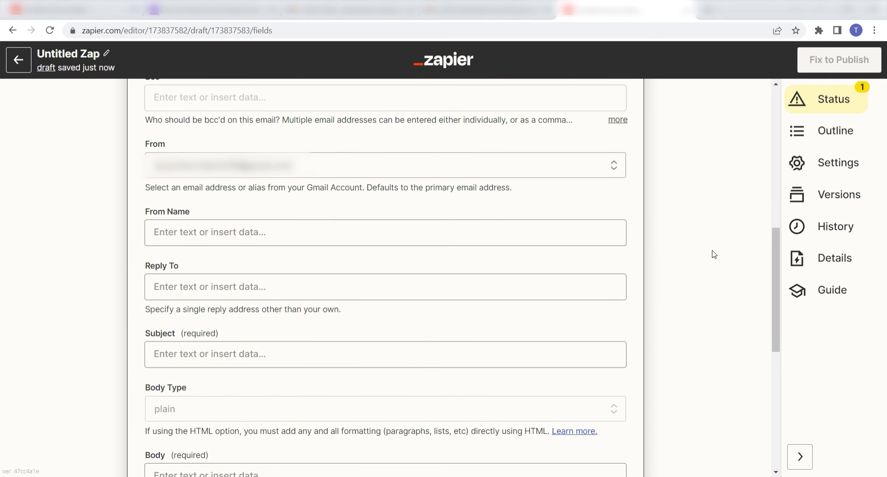
left_click(484, 231)
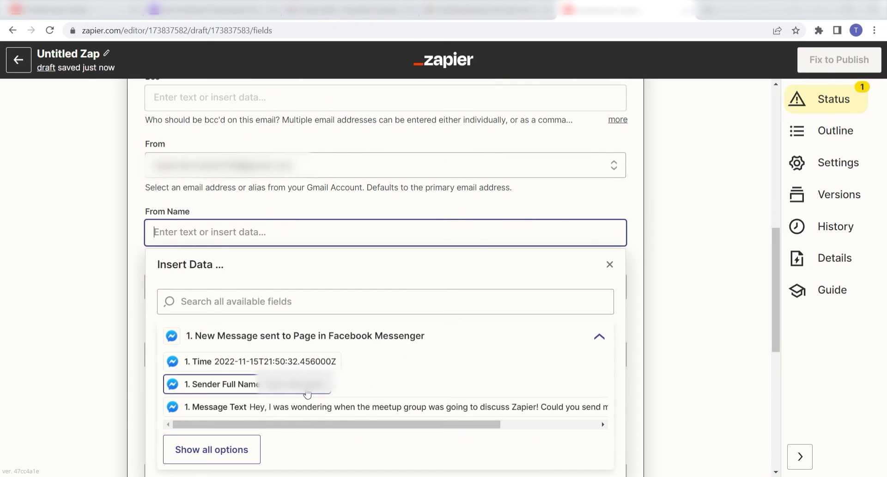
left_click(307, 393)
left_click(710, 281)
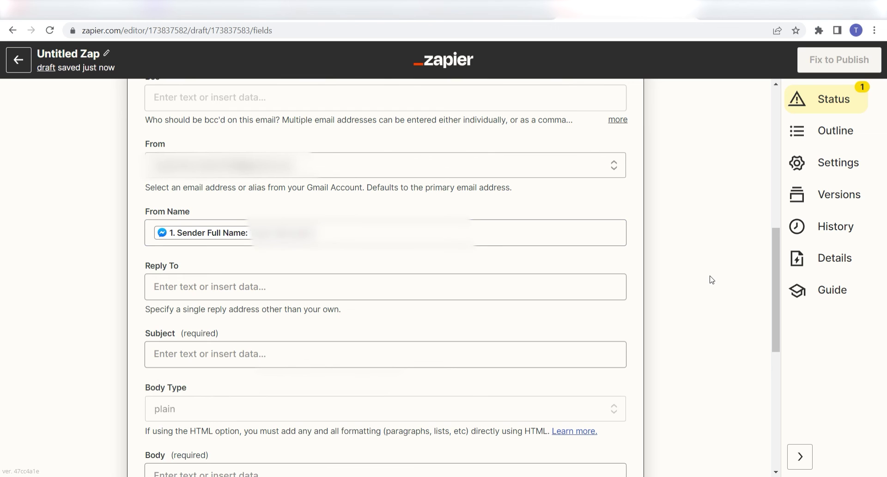
scroll(711, 280, "down", 1)
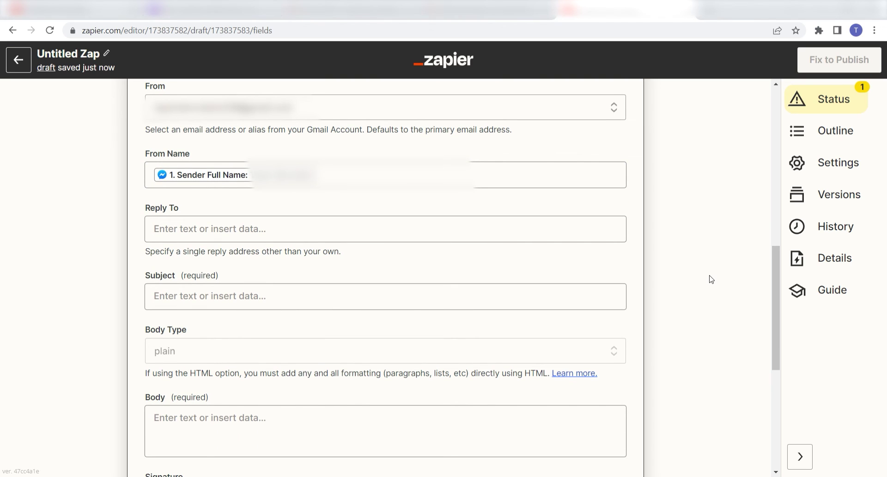
left_click(525, 303)
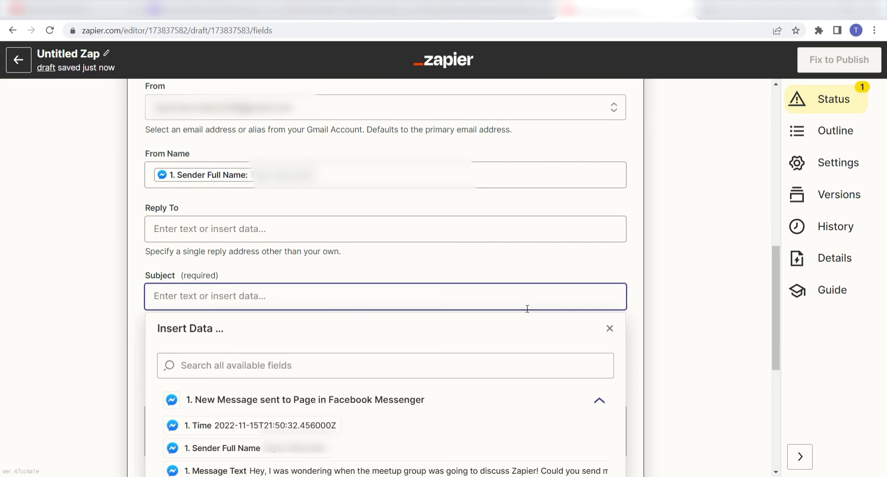
scroll(528, 309, "down", 1)
left_click(221, 389)
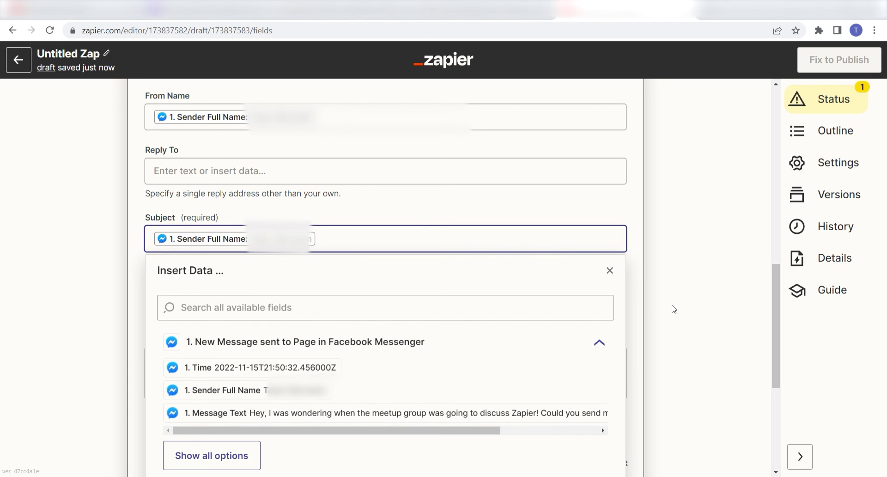
type("just sent you a message on facebook!")
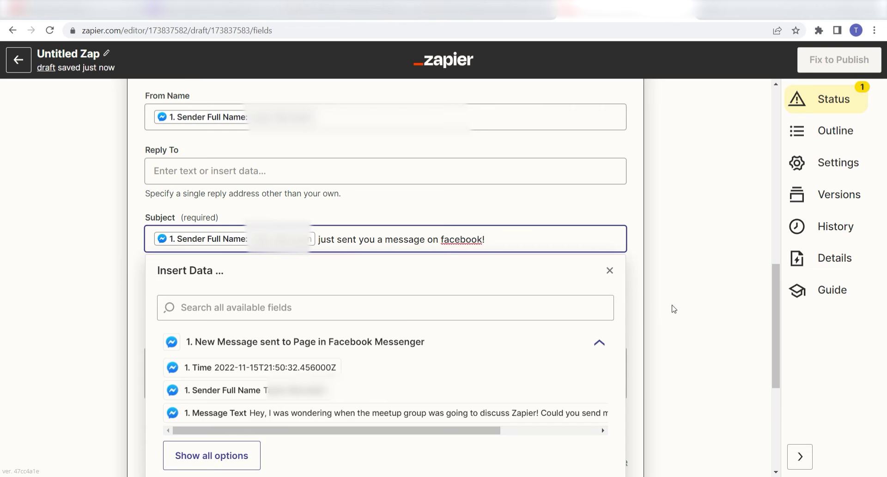
left_click(673, 308)
Fill the body with the Messenger Message Text and set the label to INBOX
scroll(675, 308, "down", 3)
left_click(430, 276)
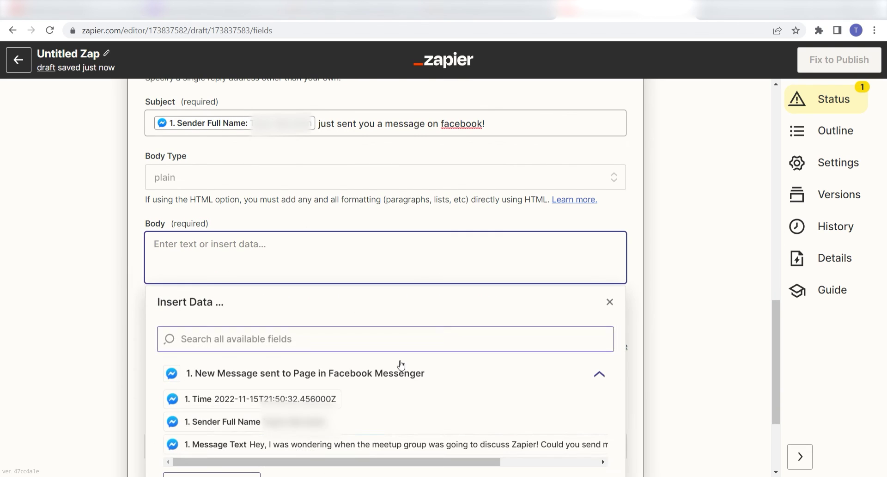
left_click(400, 444)
scroll(686, 298, "down", 1)
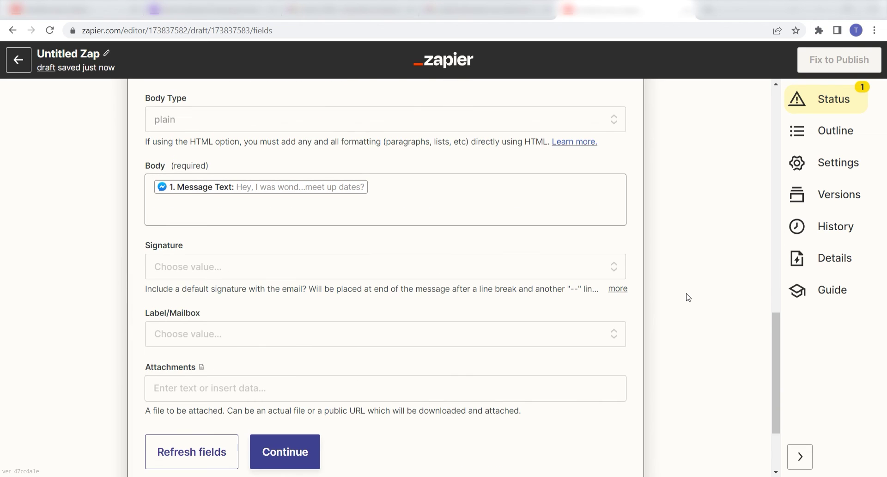
scroll(687, 297, "down", 1)
left_click(561, 275)
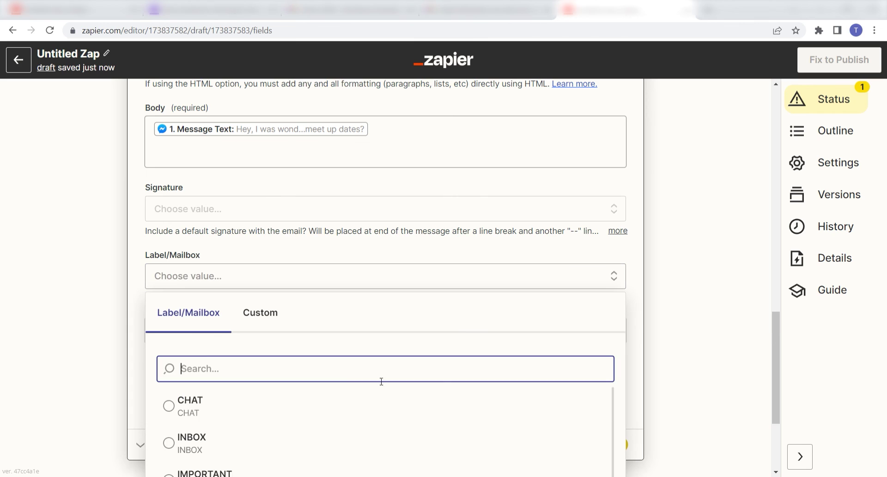
left_click(209, 444)
scroll(700, 345, "down", 1)
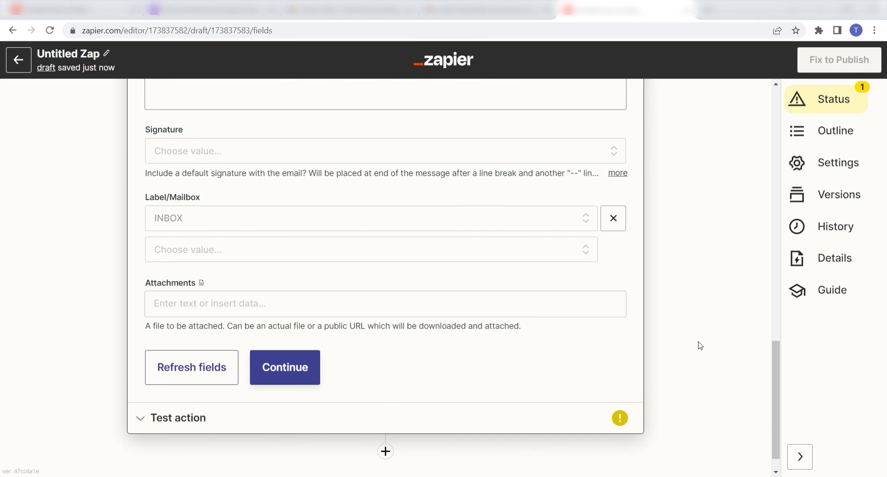
Send a test email through the Gmail Send Email action
left_click(303, 370)
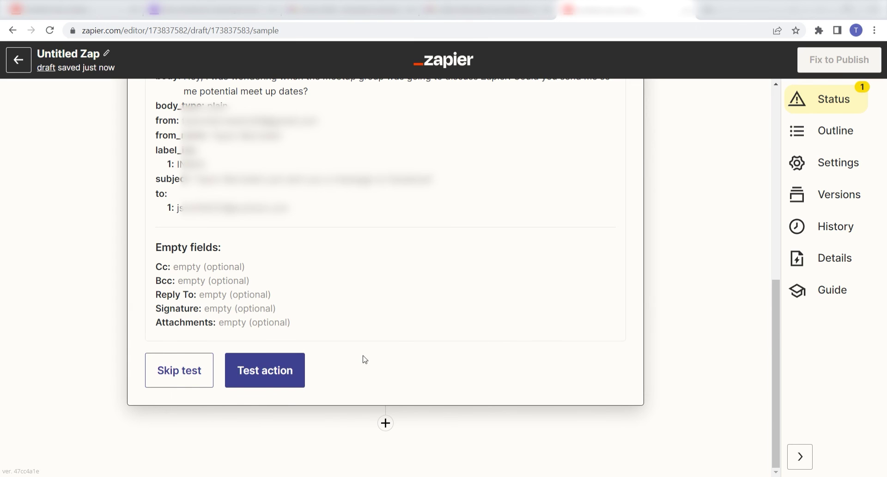
left_click(293, 369)
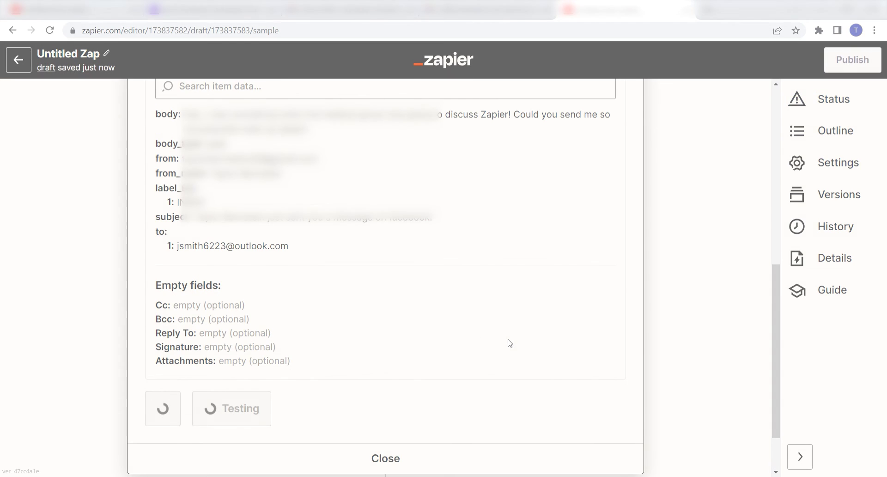